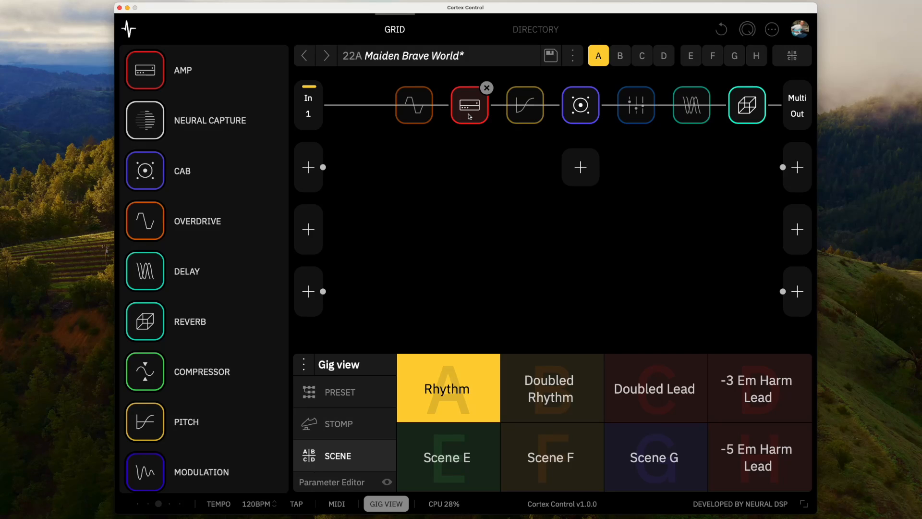
Review the settings of the amp, cab and reverb blocks in the Rhythm scene, finishing on the Brit Plexi 100 Bright amp.
{"action": "left_click", "coordinate": [469, 116]}
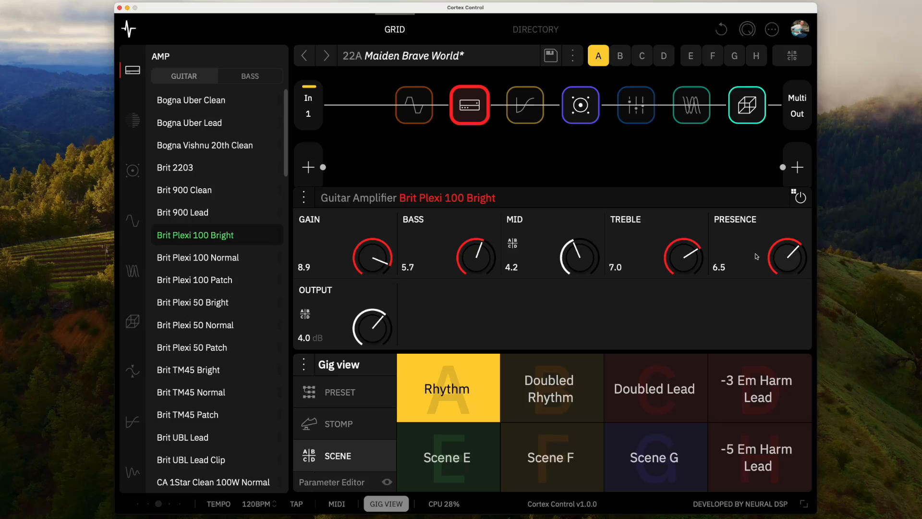
{"action": "mouse_move", "coordinate": [588, 171]}
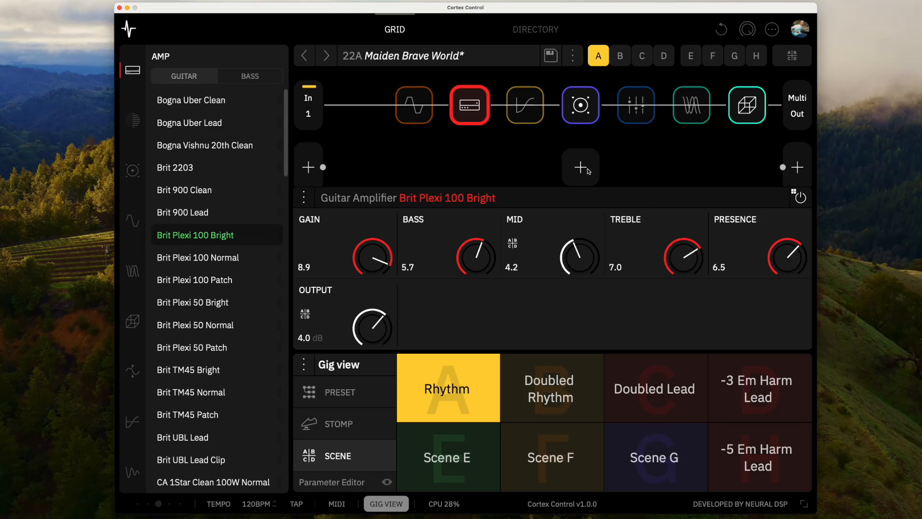
{"action": "left_click", "coordinate": [587, 114]}
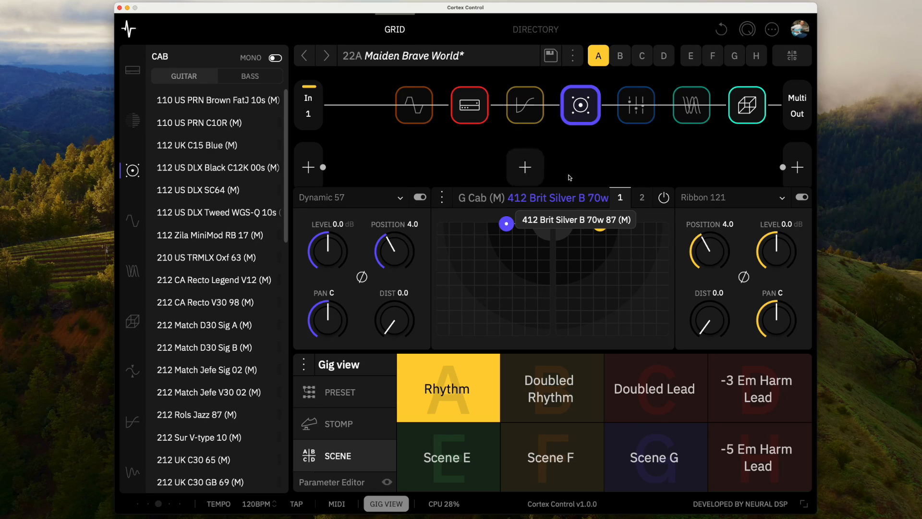
{"action": "left_click", "coordinate": [740, 109]}
{"action": "mouse_move", "coordinate": [580, 182]}
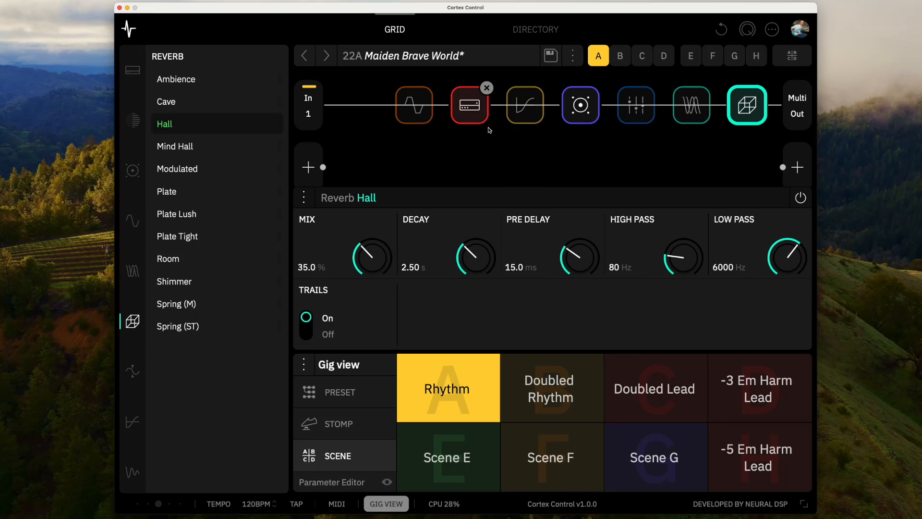
{"action": "left_click", "coordinate": [471, 114]}
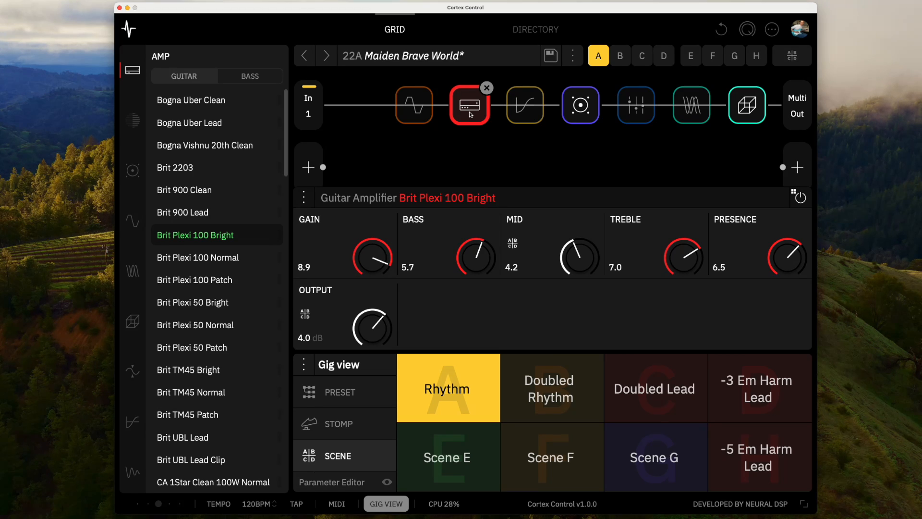
Enable the Freeman BOD overdrive in the Rhythm scene, comparing the sound with it bypassed and active.
{"action": "left_click", "coordinate": [417, 111]}
{"action": "left_click", "coordinate": [800, 197]}
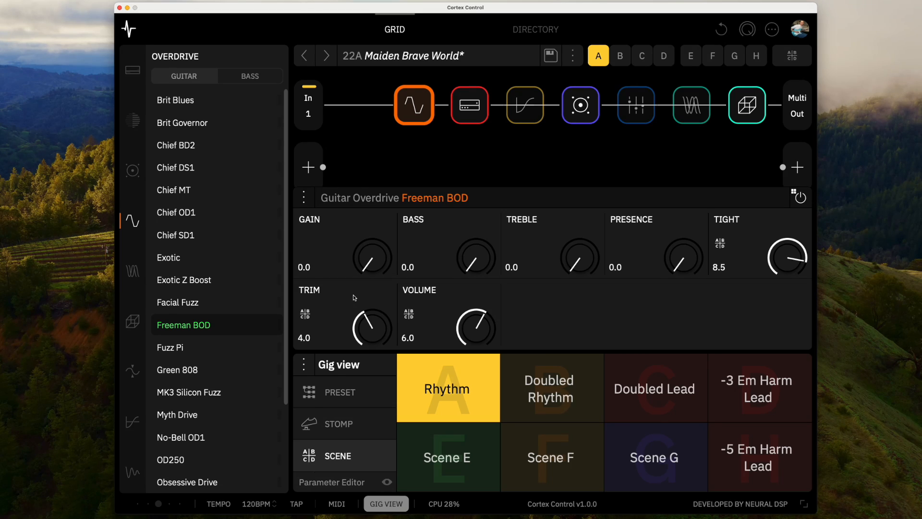
{"action": "left_click", "coordinate": [801, 198]}
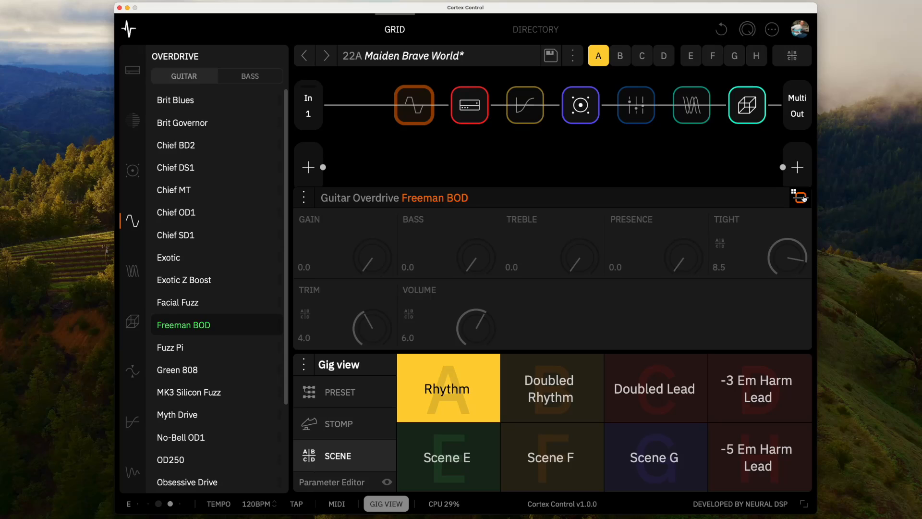
{"action": "left_click", "coordinate": [803, 198]}
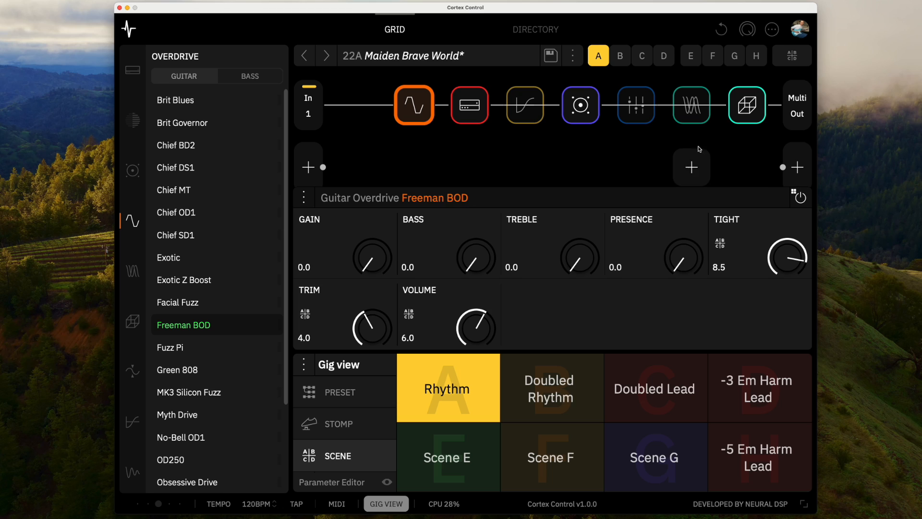
Enable the Graphic-9 equalizer in the Rhythm scene, compare it bypassed and active, and close its parameters.
{"action": "left_click", "coordinate": [641, 118]}
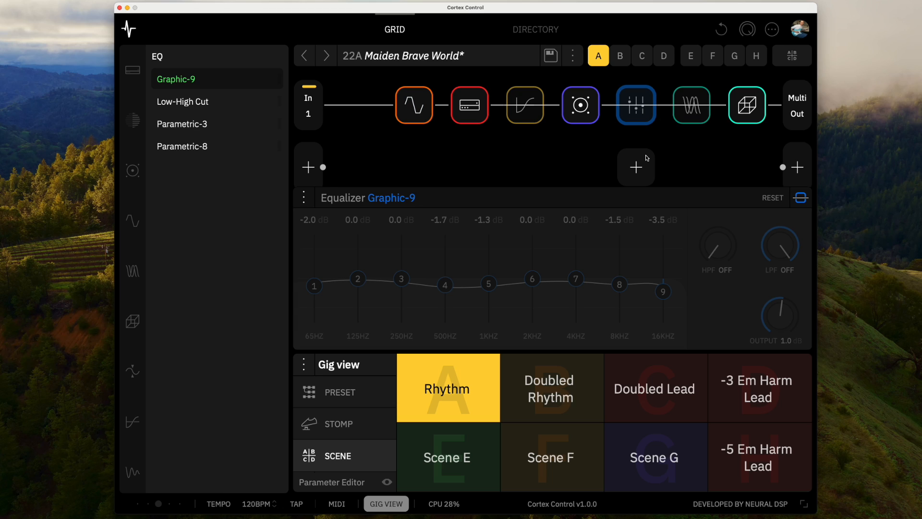
{"action": "left_click", "coordinate": [801, 198]}
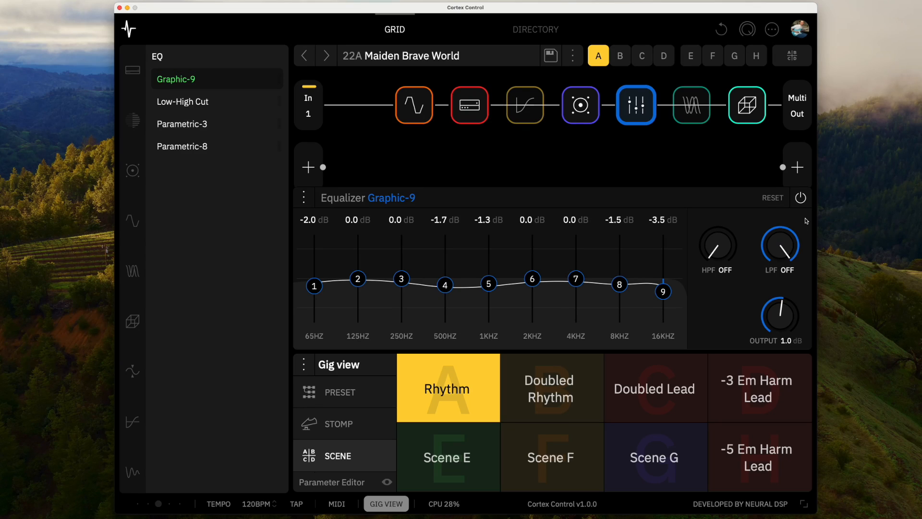
{"action": "left_click", "coordinate": [801, 201]}
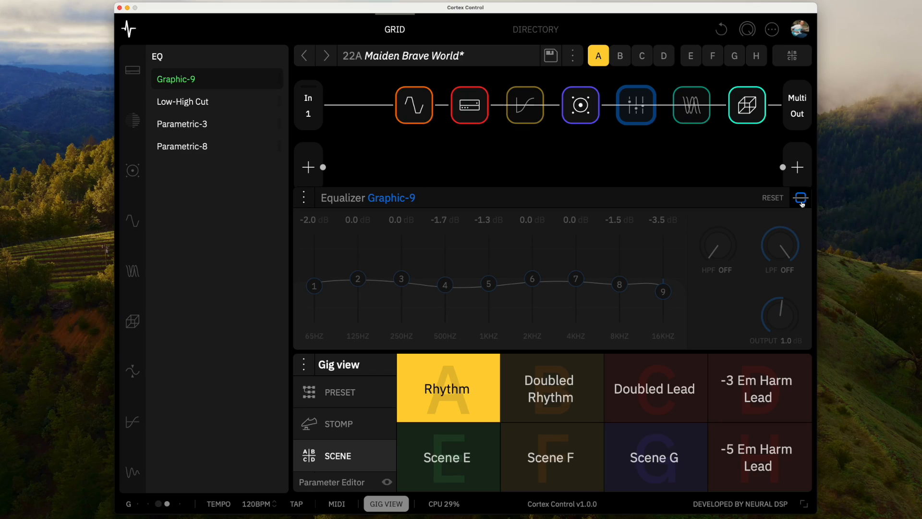
{"action": "left_click", "coordinate": [801, 200]}
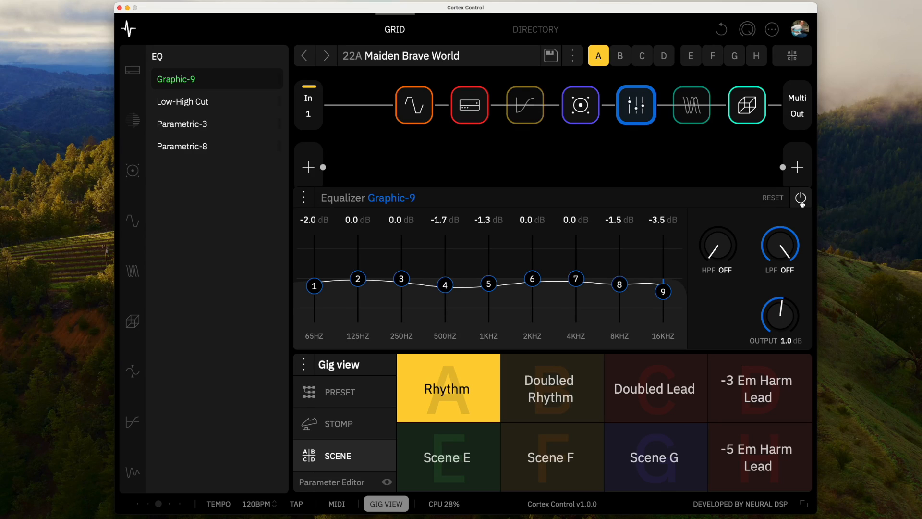
{"action": "left_click", "coordinate": [707, 172]}
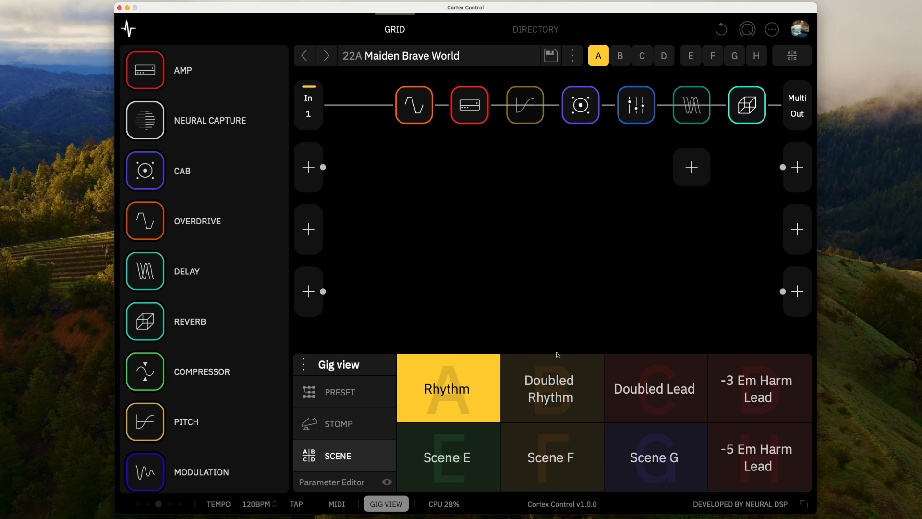
Open the Dual Delay block, recall the Doubled Rhythm scene, and examine the delay's time, filter and modulation parameters.
{"action": "left_click", "coordinate": [692, 101]}
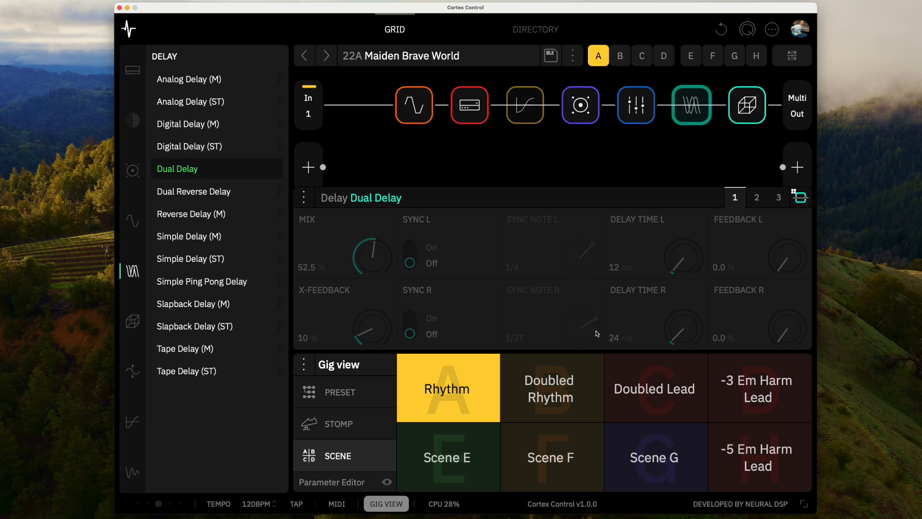
{"action": "left_click", "coordinate": [552, 367]}
{"action": "mouse_move", "coordinate": [506, 167]}
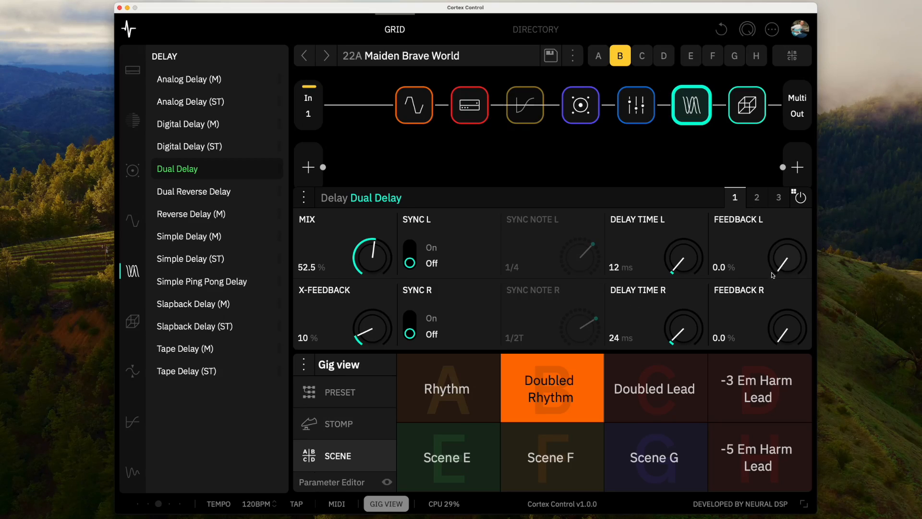
{"action": "left_click", "coordinate": [779, 199]}
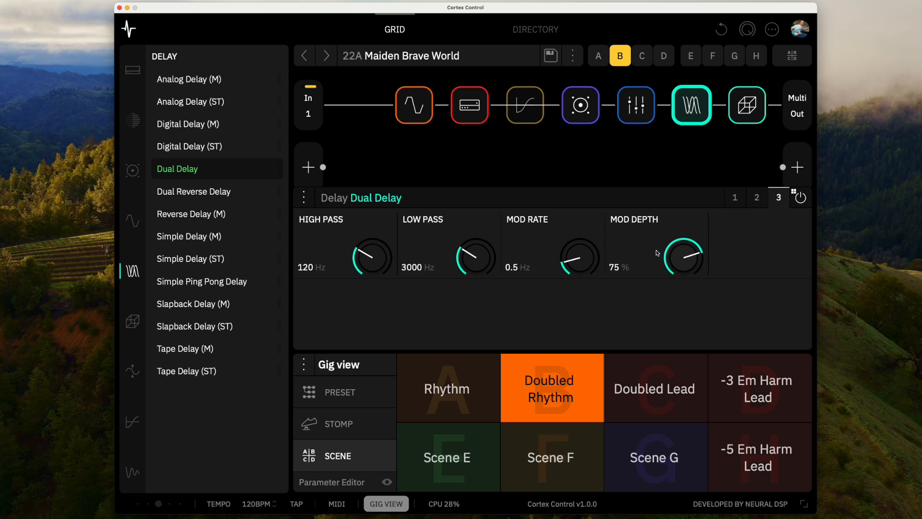
{"action": "left_click", "coordinate": [735, 198]}
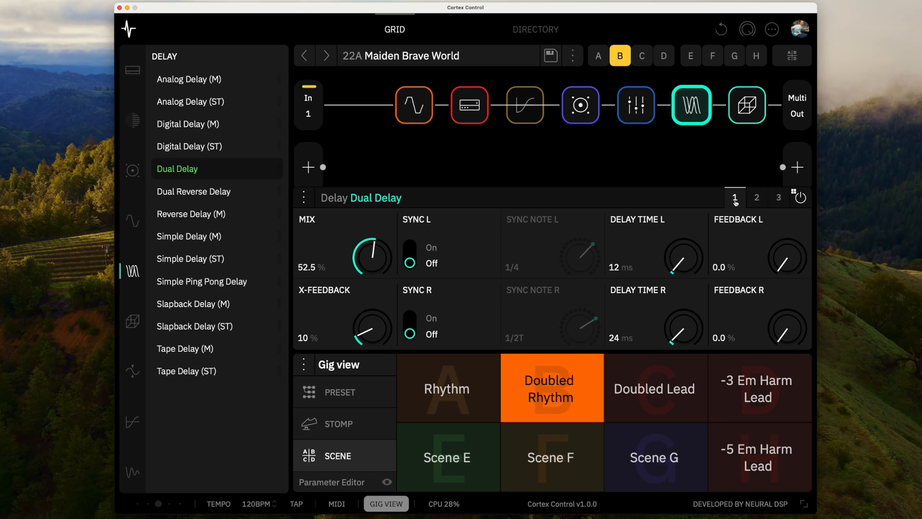
Compare the Dual Delay on and off in the Doubled Rhythm scene, leaving it bypassed.
{"action": "left_click", "coordinate": [808, 197]}
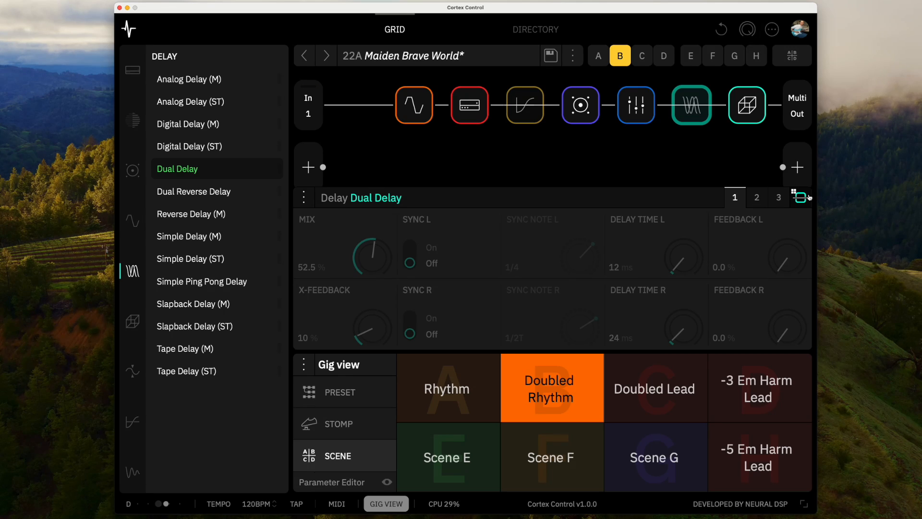
{"action": "left_click", "coordinate": [801, 198]}
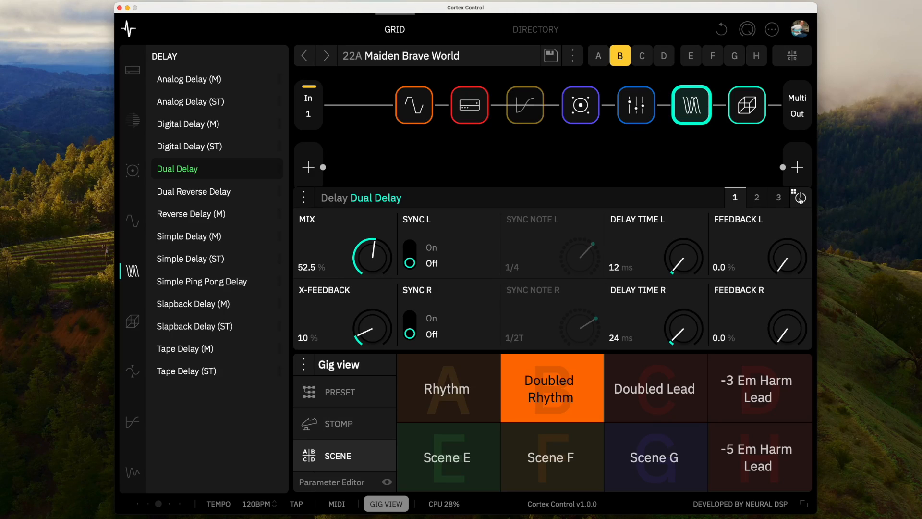
{"action": "left_click", "coordinate": [800, 199]}
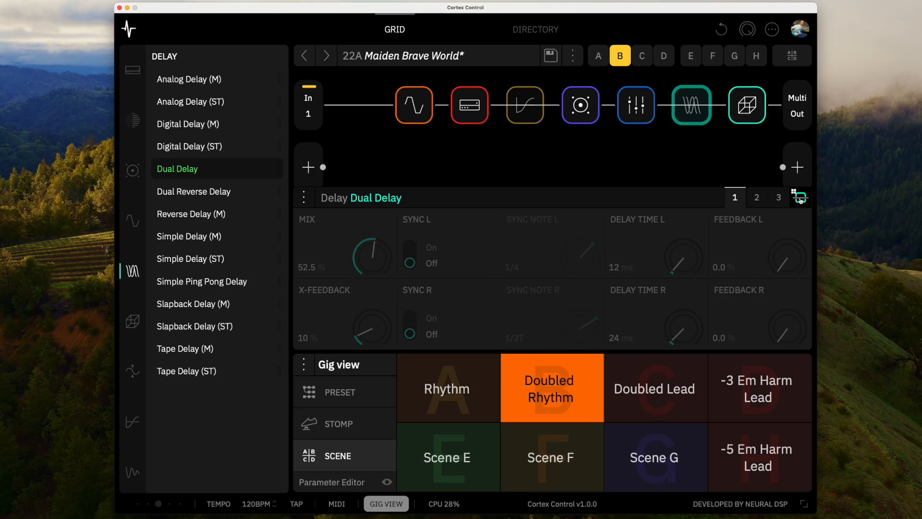
Recall the Doubled Lead scene and review its amp and Freeman BOD overdrive settings.
{"action": "left_click", "coordinate": [644, 367]}
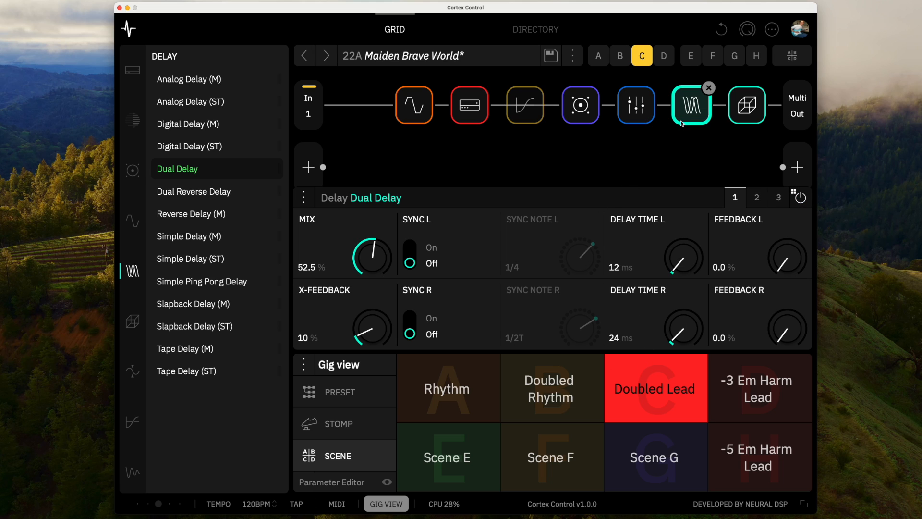
{"action": "left_click", "coordinate": [476, 116]}
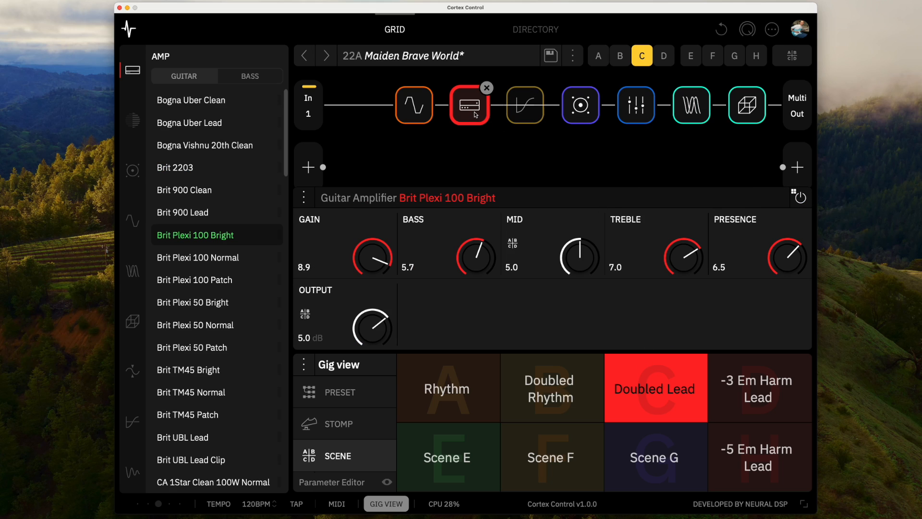
{"action": "left_click", "coordinate": [418, 113]}
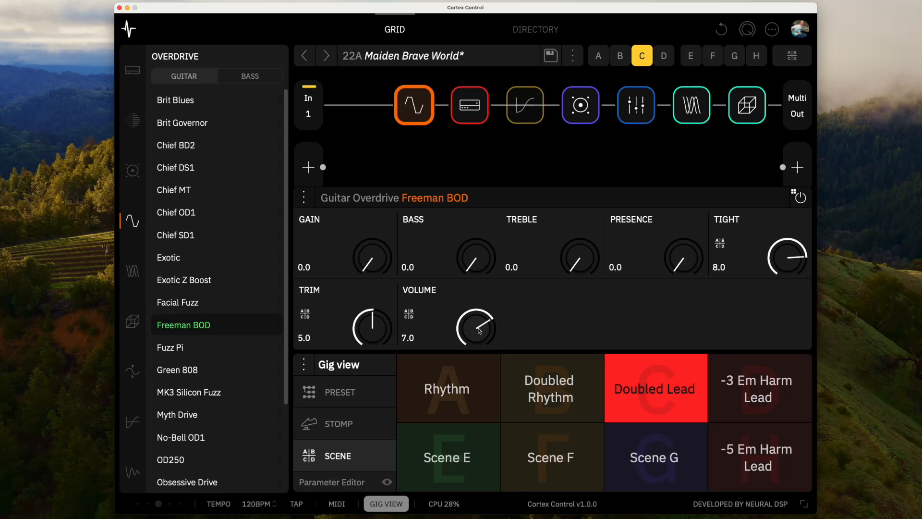
{"action": "left_click", "coordinate": [470, 116]}
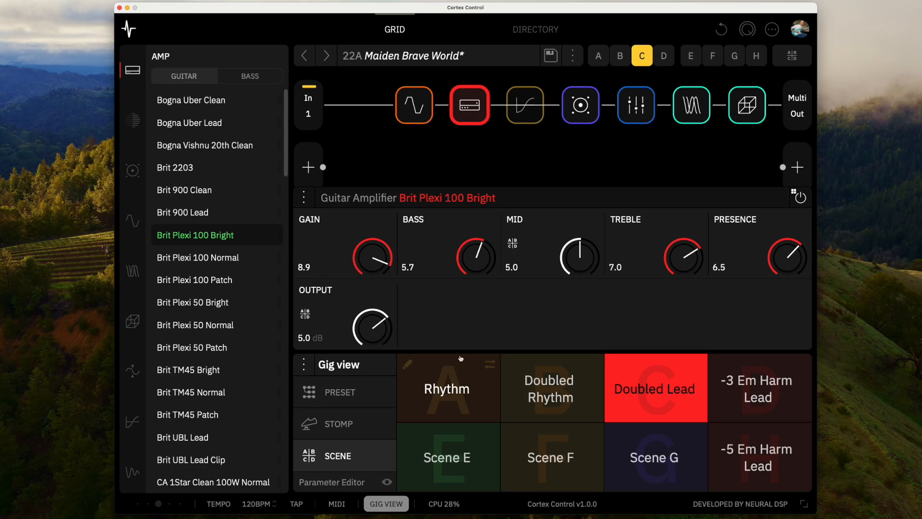
Recall the -3 Em Harm Lead scene and examine the Minivoicer's voice intervals, root and mode settings.
{"action": "left_click", "coordinate": [740, 363]}
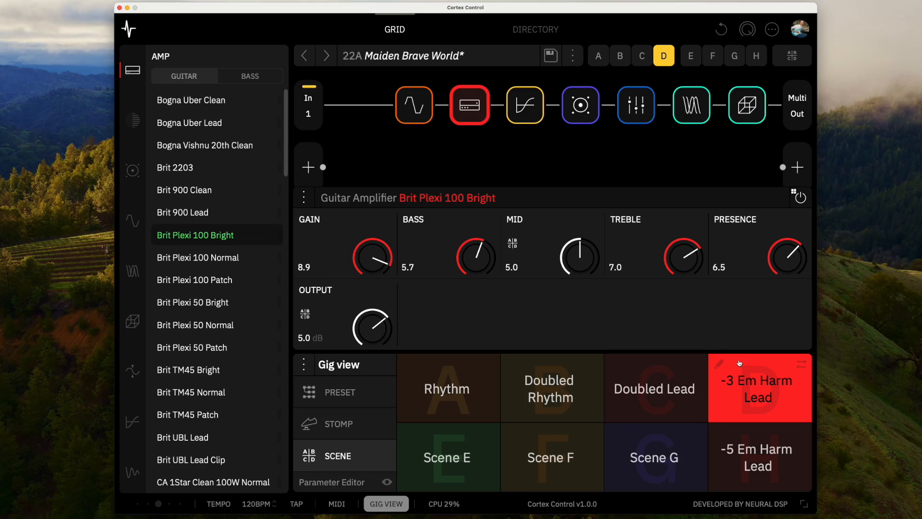
{"action": "left_click", "coordinate": [533, 119]}
{"action": "mouse_move", "coordinate": [515, 145]}
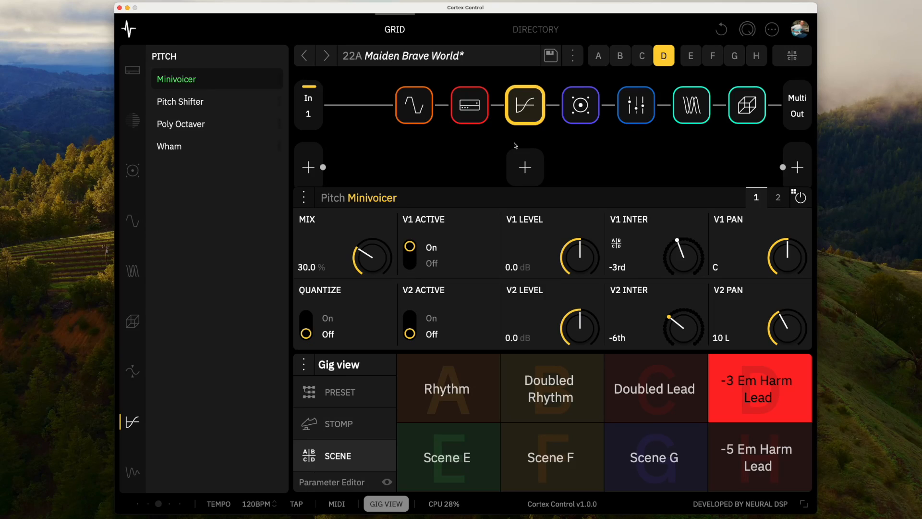
{"action": "mouse_move", "coordinate": [727, 388]}
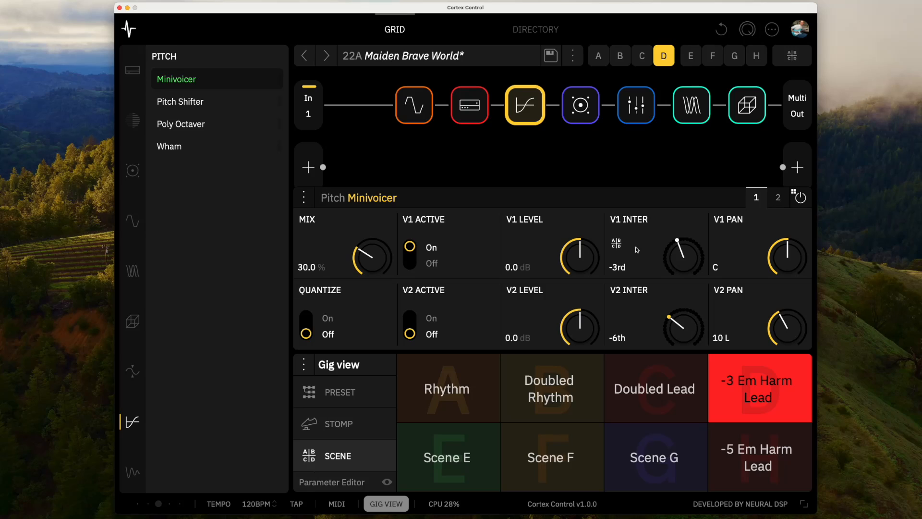
{"action": "left_click", "coordinate": [778, 197]}
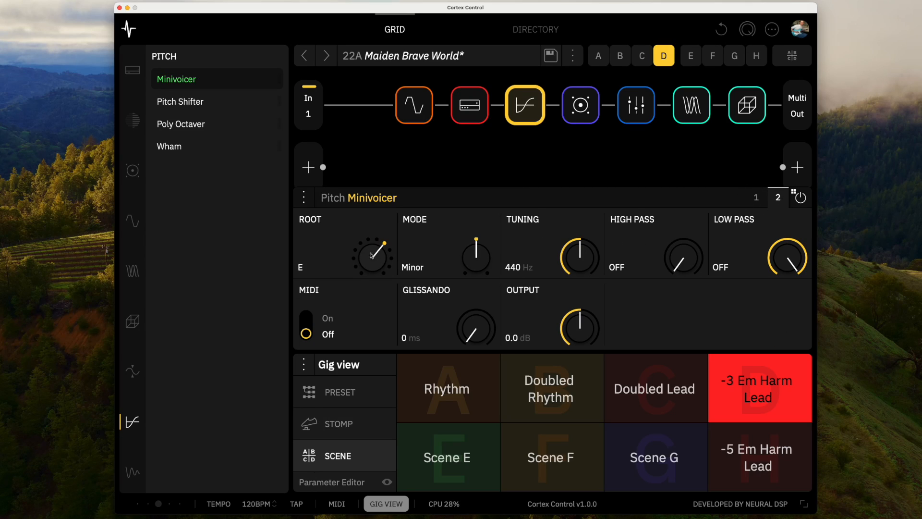
Compare the Doubled Rhythm and -3 Em Harm Lead scenes with -5 Em Harm Lead, checking the latter's Minivoicer voice interval.
{"action": "left_click", "coordinate": [525, 369]}
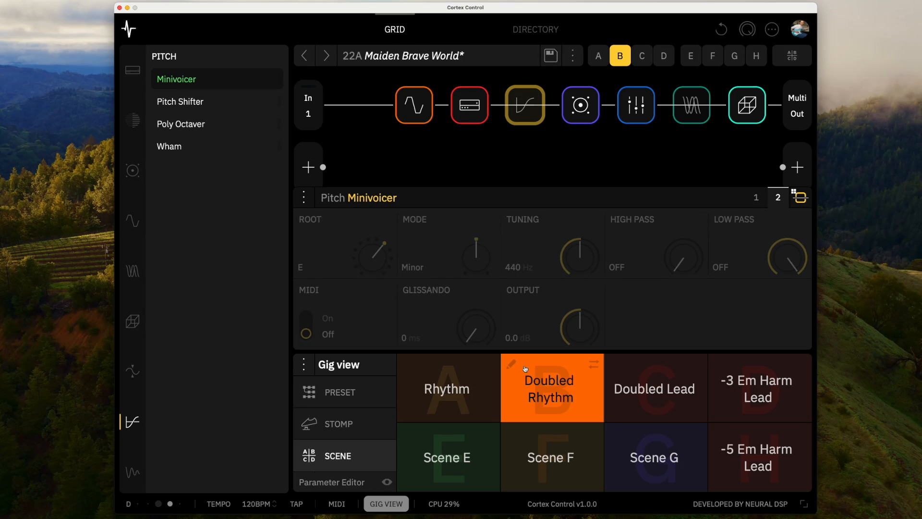
{"action": "left_click", "coordinate": [759, 367]}
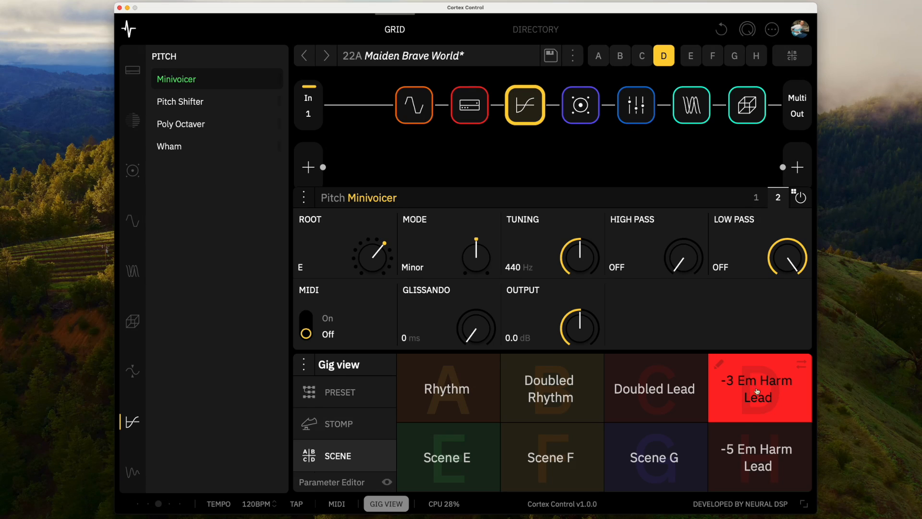
{"action": "left_click", "coordinate": [751, 439]}
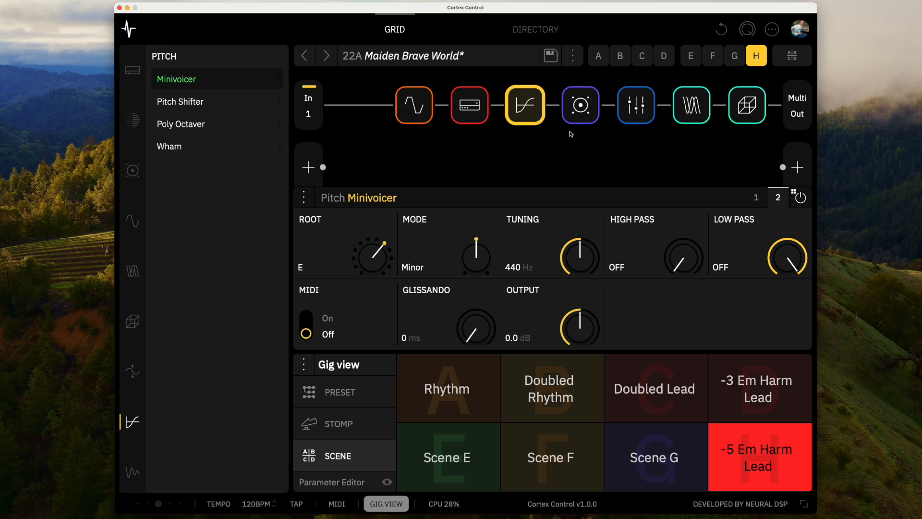
{"action": "left_click", "coordinate": [757, 197]}
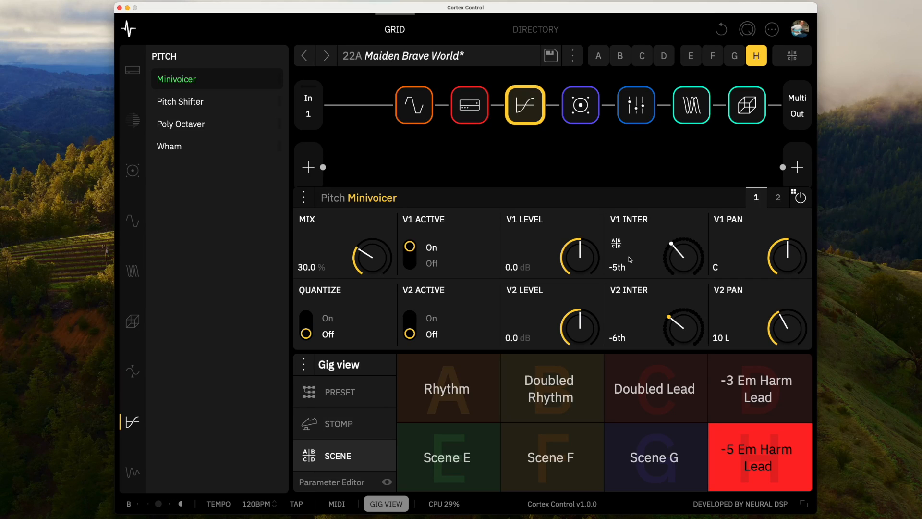
Recall the -3 Em Harm Lead scene, review its Minivoicer block, and return to the Rhythm scene with the parameters closed.
{"action": "left_click", "coordinate": [737, 366]}
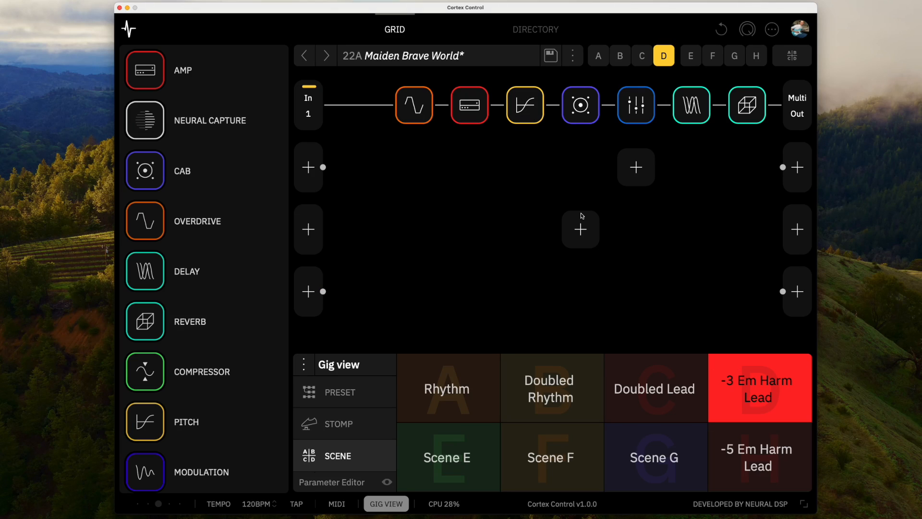
{"action": "mouse_move", "coordinate": [523, 118]}
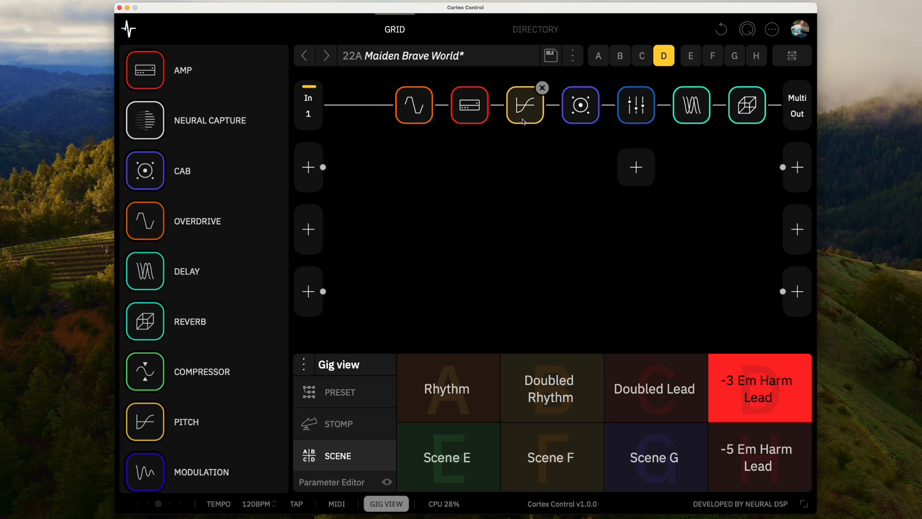
{"action": "left_click", "coordinate": [524, 113]}
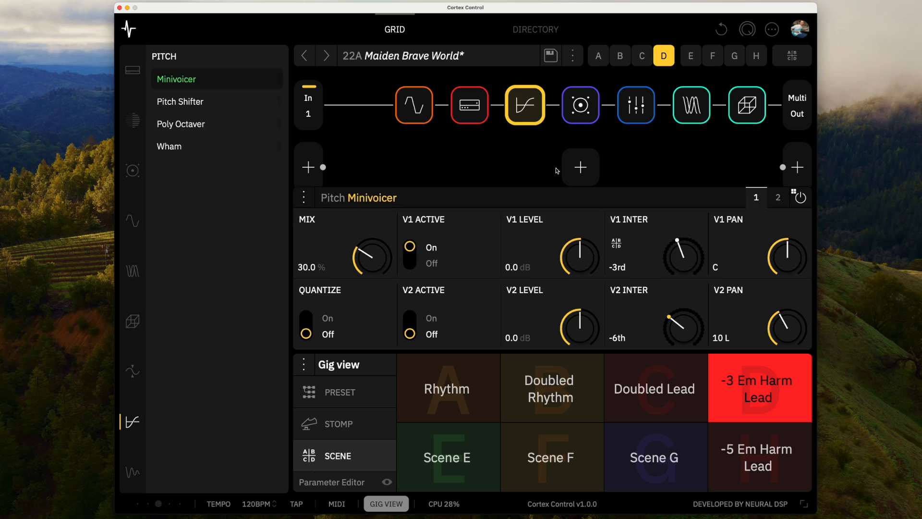
{"action": "left_click", "coordinate": [580, 167]}
{"action": "left_click", "coordinate": [453, 372]}
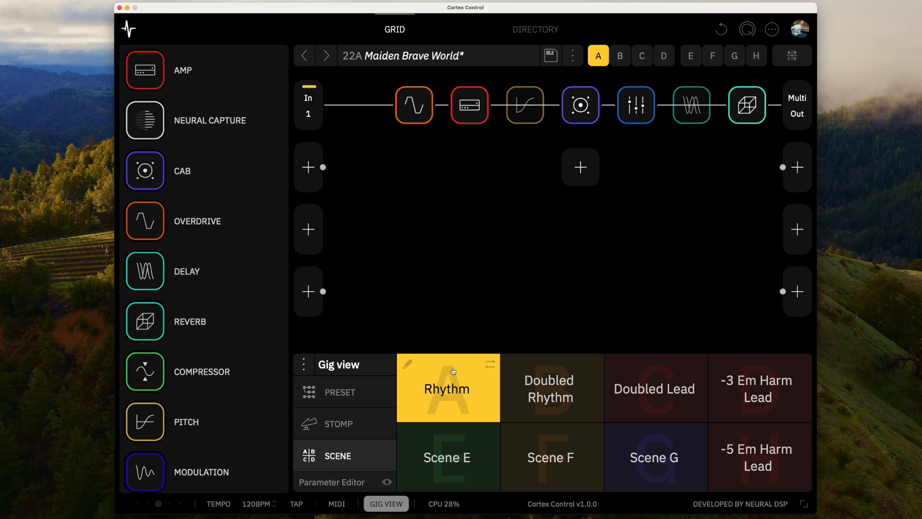